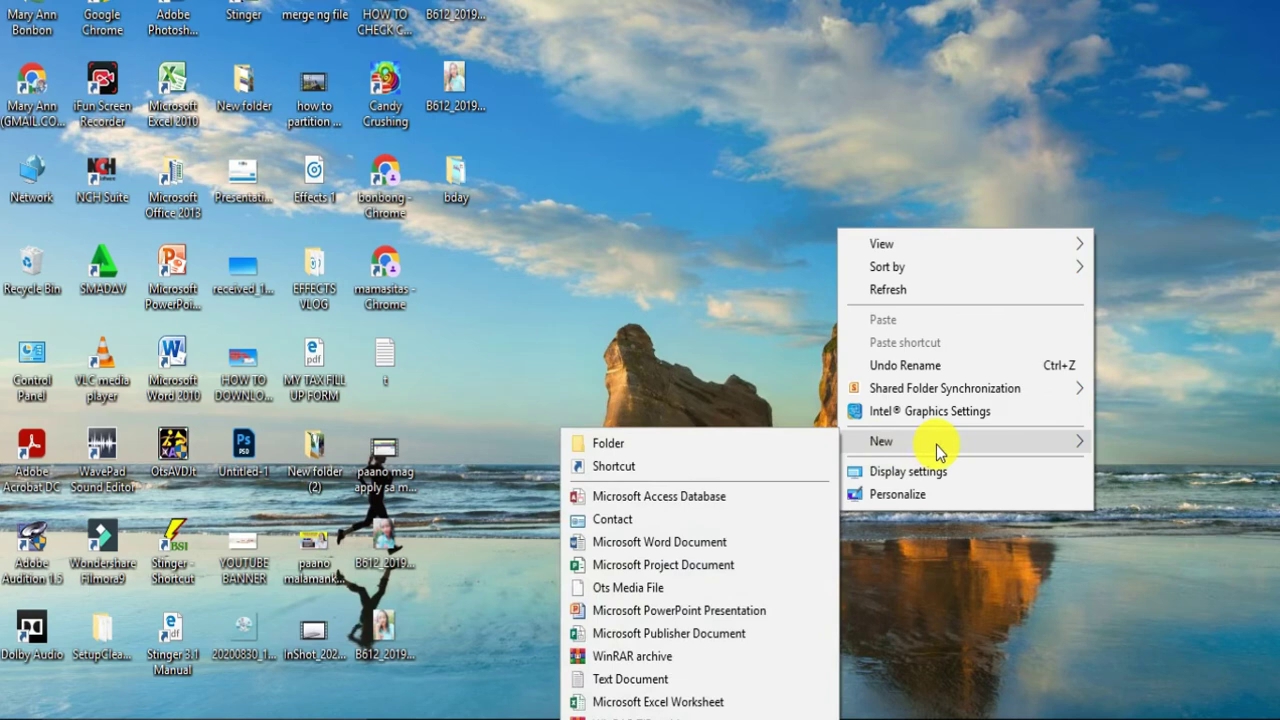
Create a new folder on the desktop, keep its default name, and open it
{"action": "left_click", "coordinate": [740, 447]}
{"action": "left_click", "coordinate": [780, 246]}
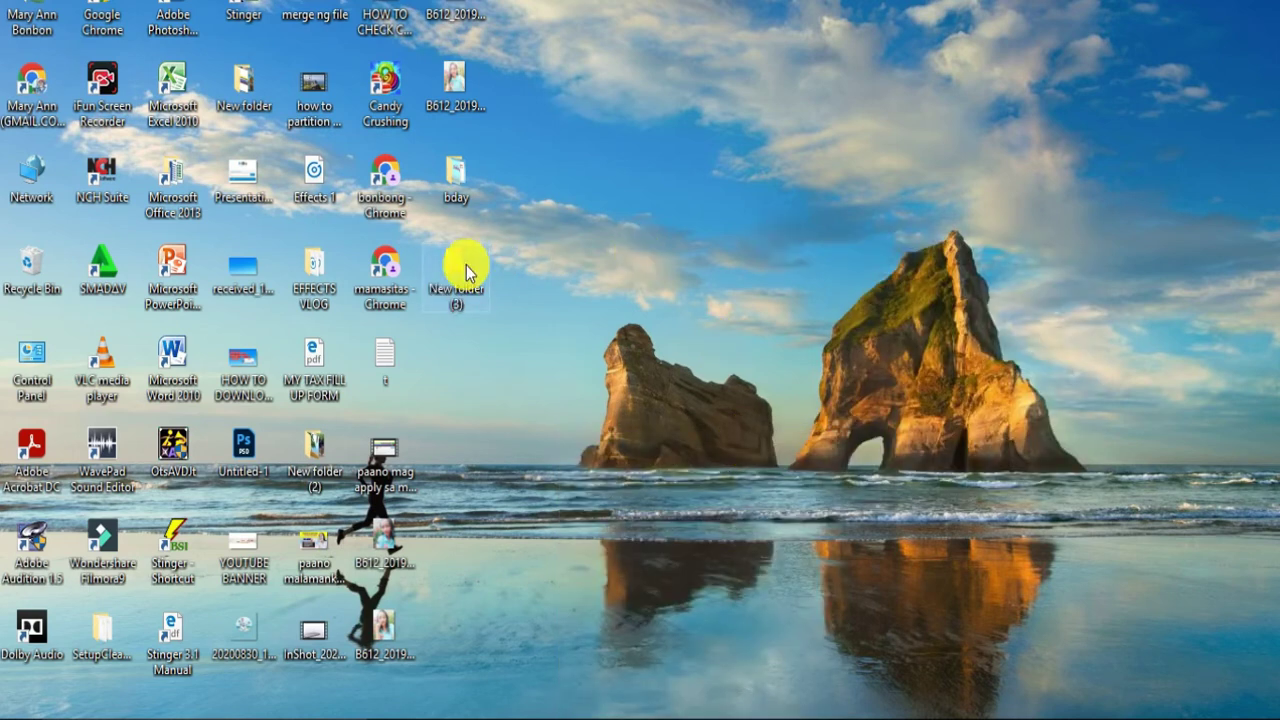
{"action": "left_click_drag", "start_coordinate": [466, 175], "coordinate": [456, 295]}
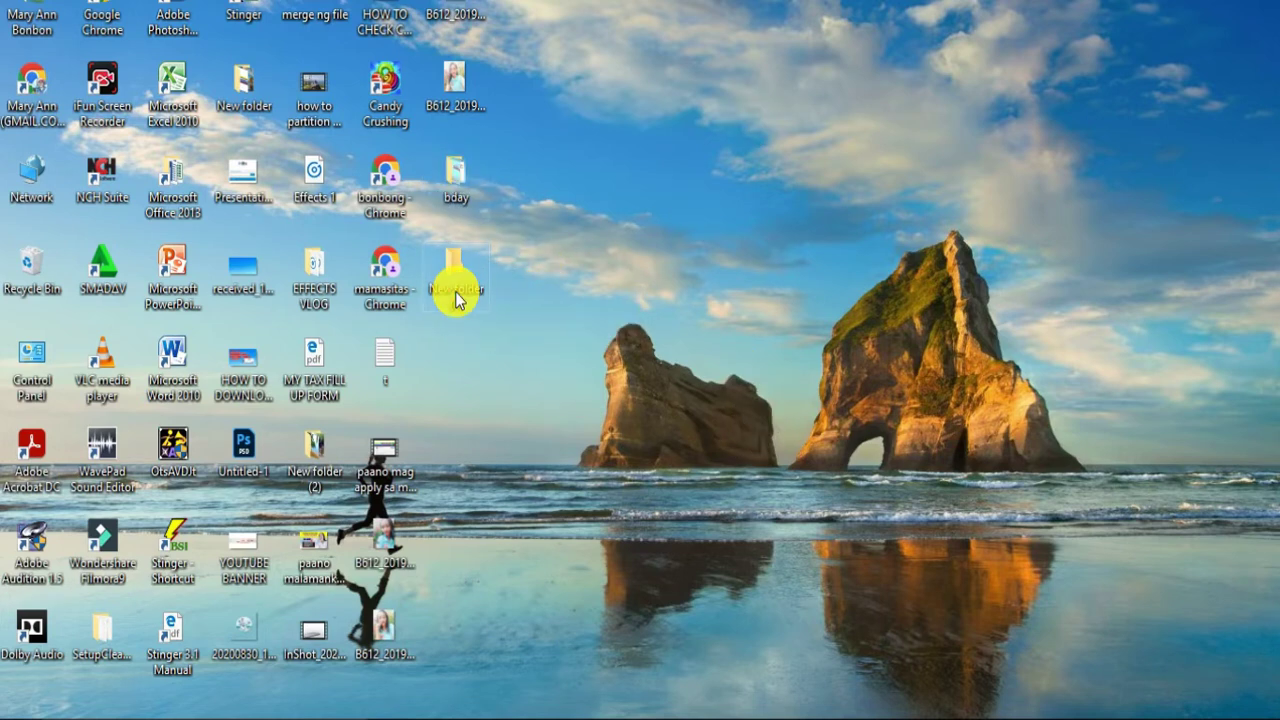
{"action": "double_click", "coordinate": [455, 291]}
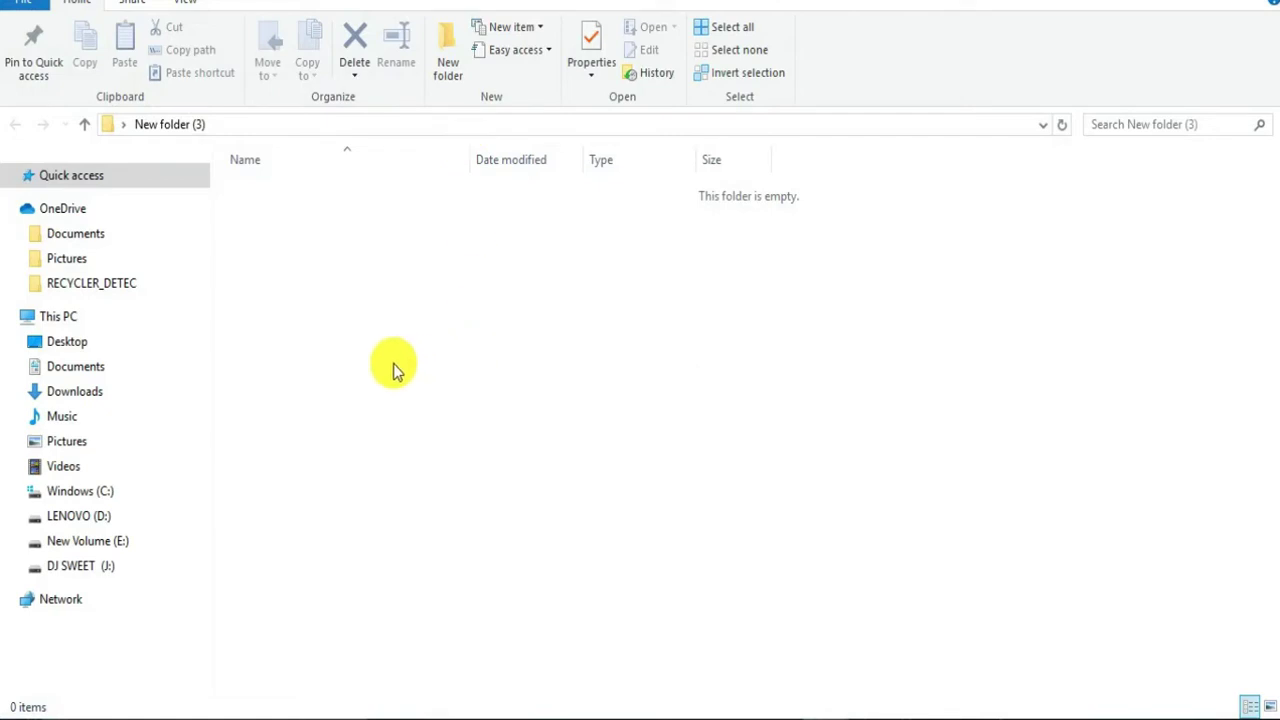
Create a subfolder named PROJECT inside the new desktop folder
{"action": "left_click", "coordinate": [451, 52]}
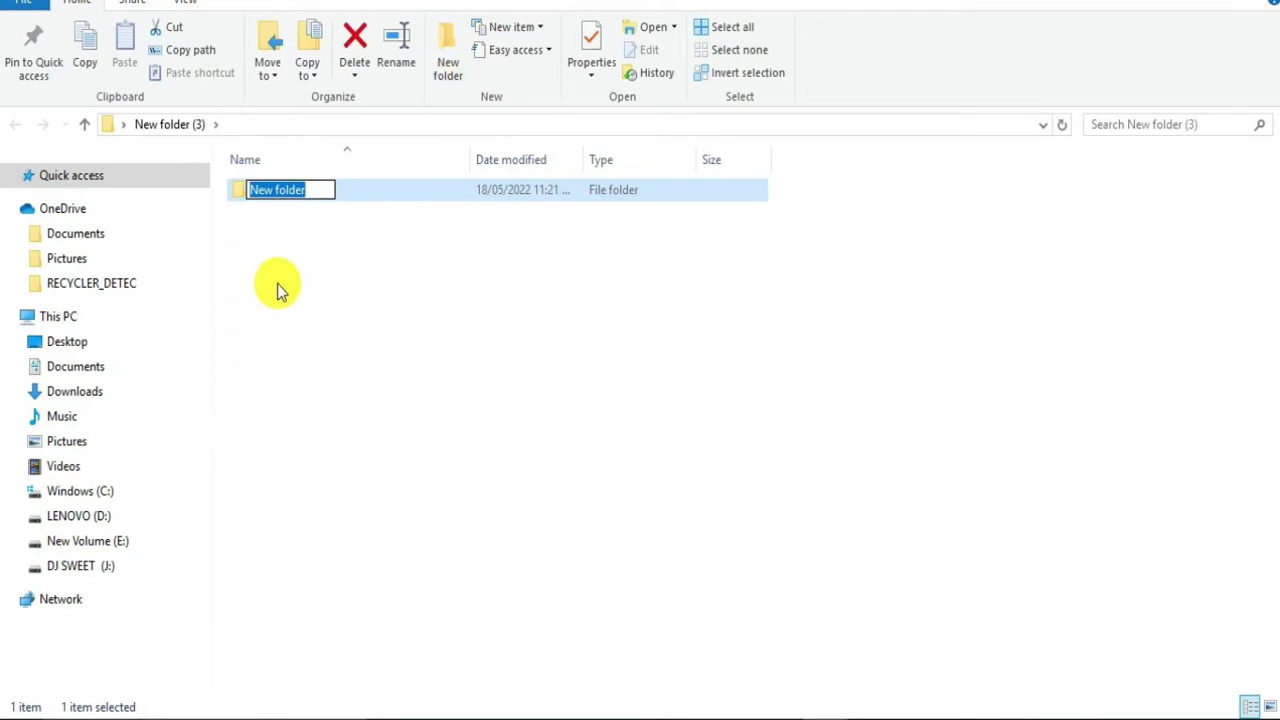
{"action": "type", "text": "PROK"}
{"action": "key", "text": "BackSpace"}
{"action": "type", "text": "JECT_"}
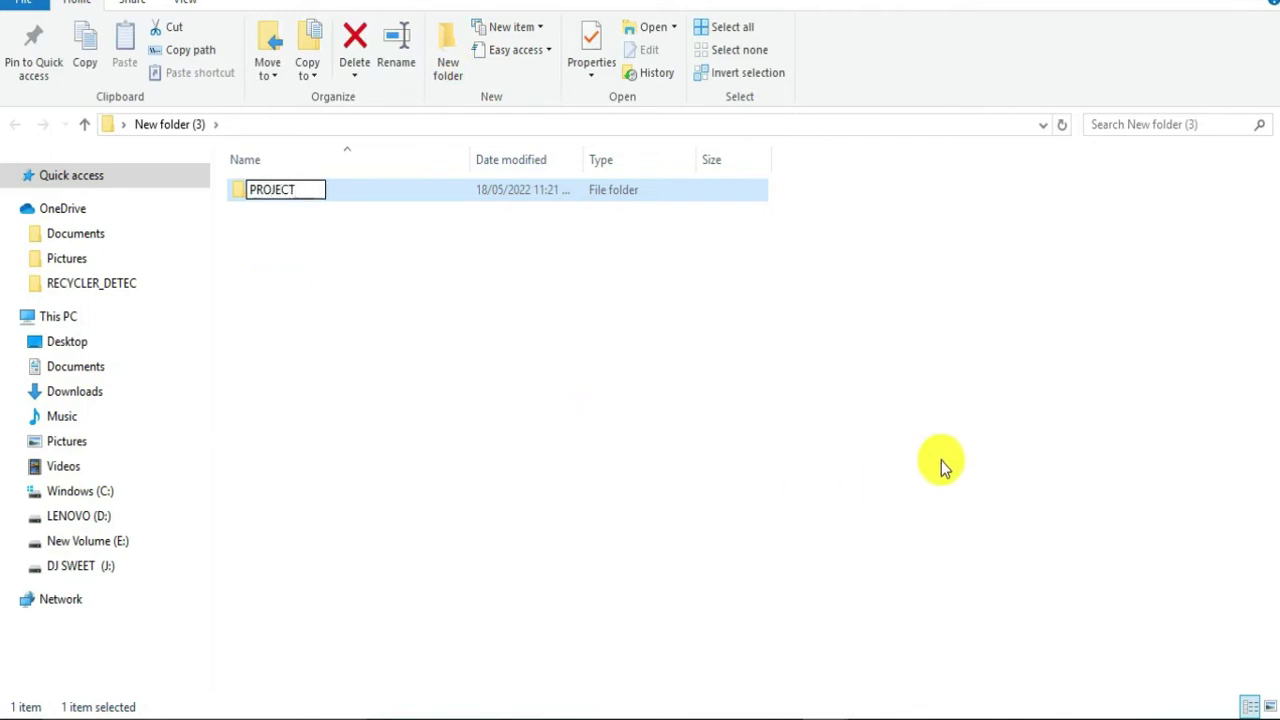
{"action": "key", "text": "Return"}
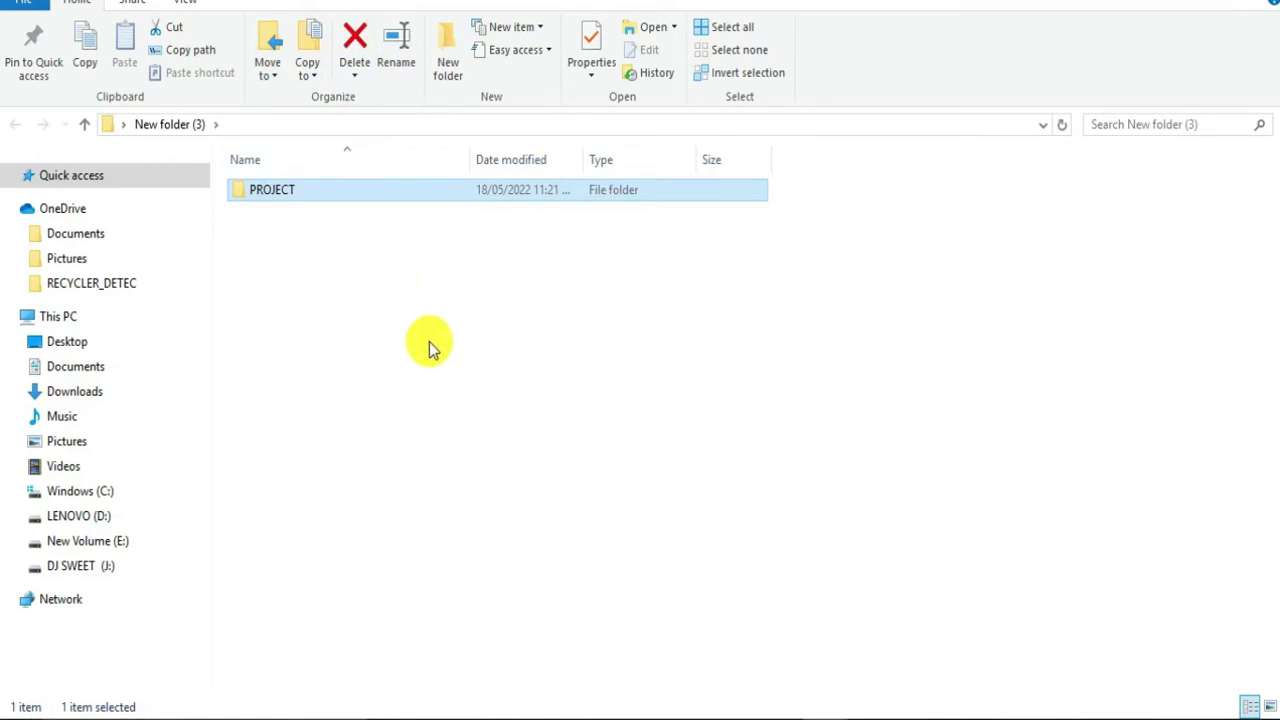
Create a second subfolder named PROJECT 2 beside the PROJECT folder
{"action": "left_click", "coordinate": [447, 66]}
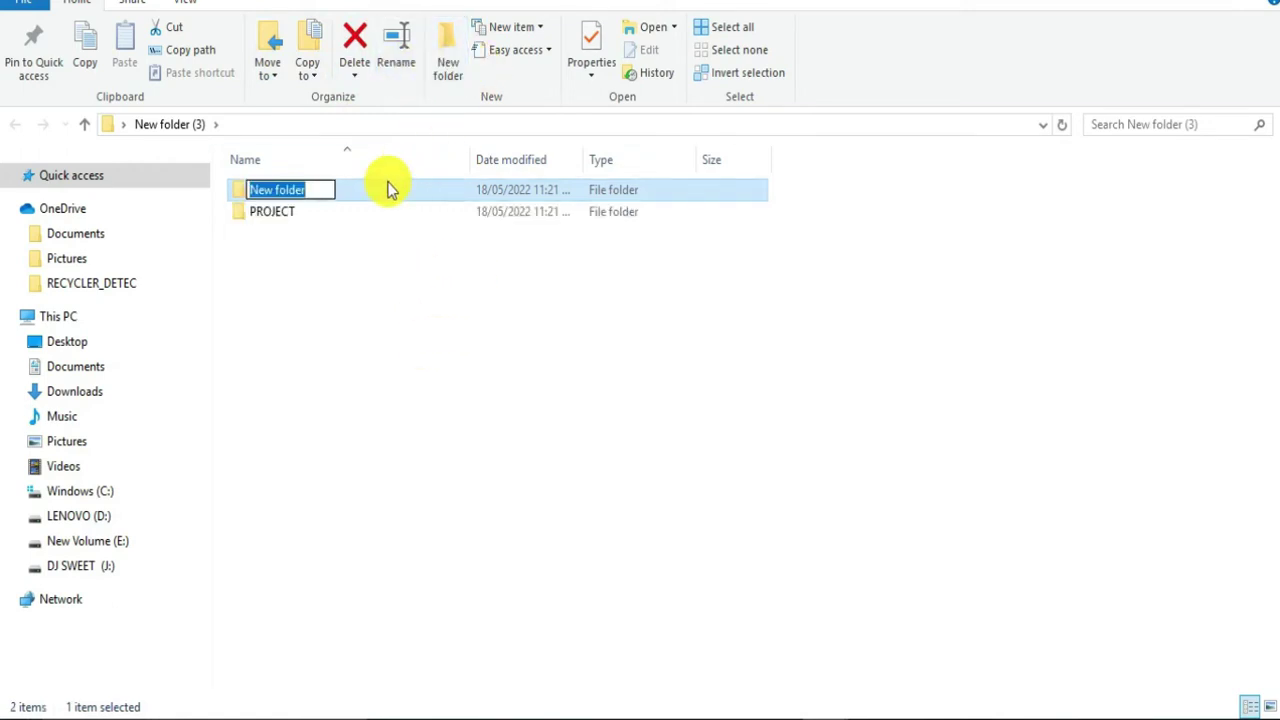
{"action": "type", "text": "PROJECT 2"}
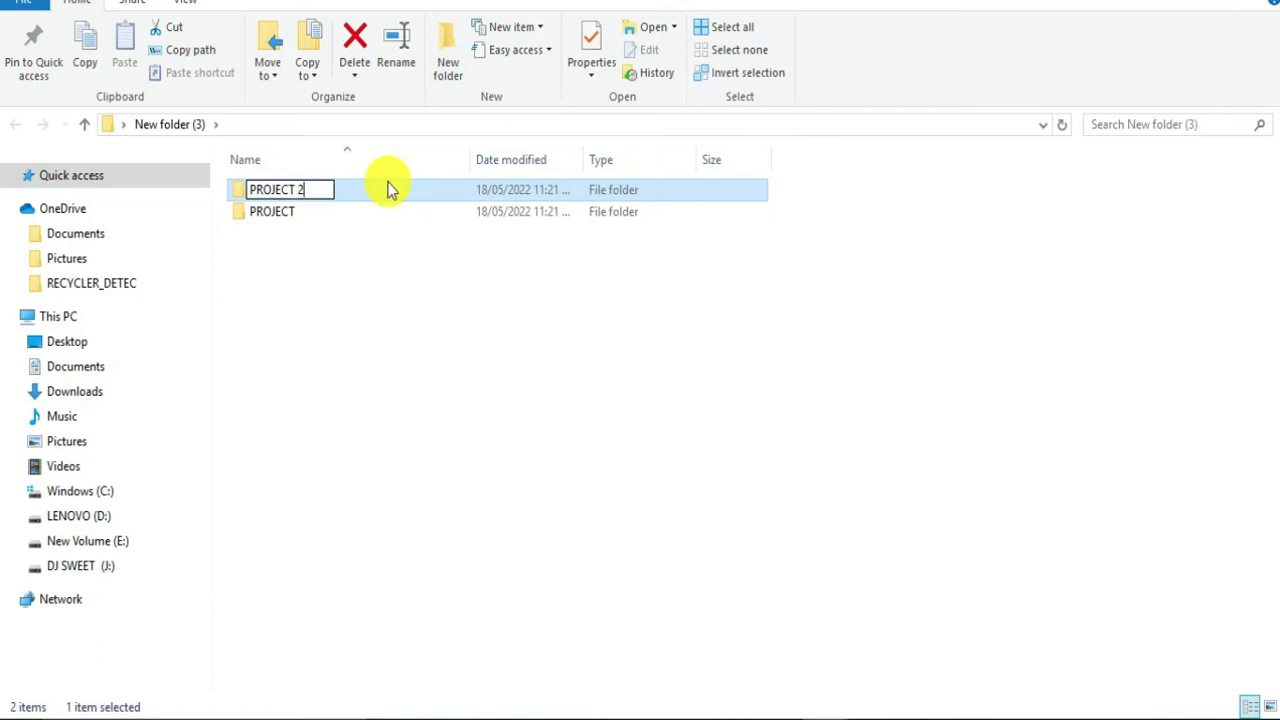
{"action": "key", "text": "Return"}
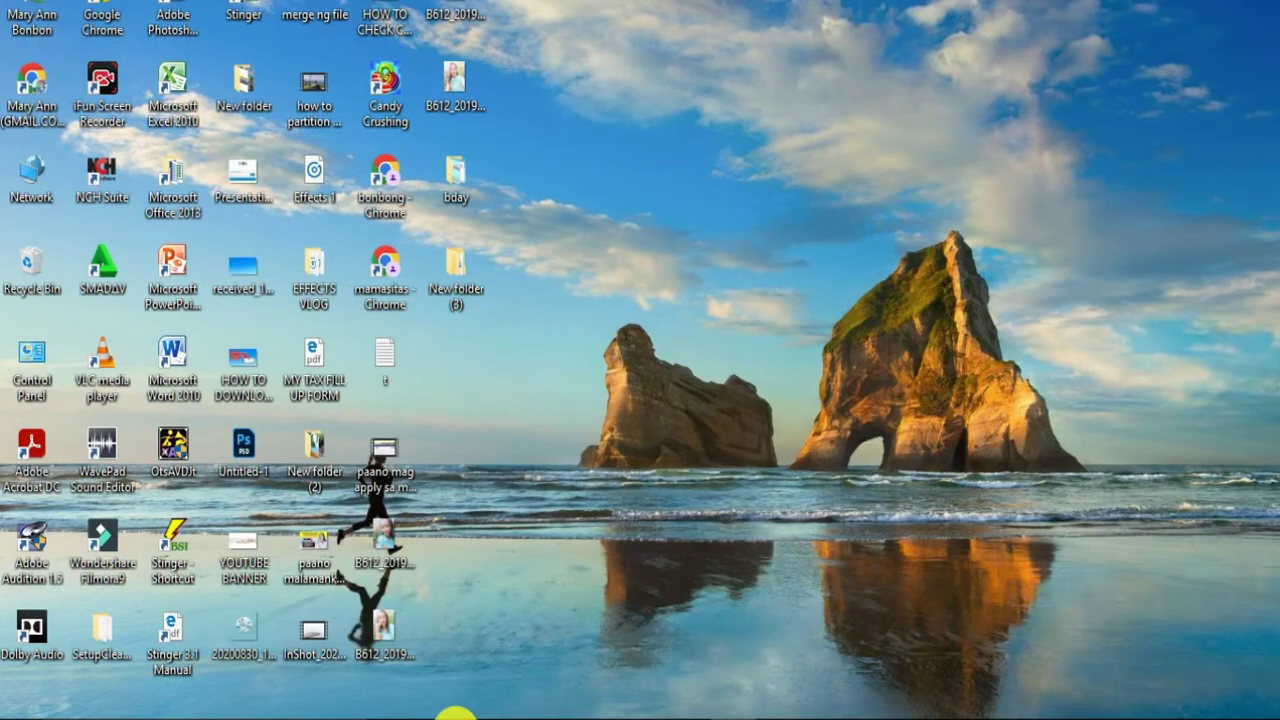
Open the LENOVO (D:) drive in File Explorer and create a new folder at its root
{"action": "left_click", "coordinate": [455, 714]}
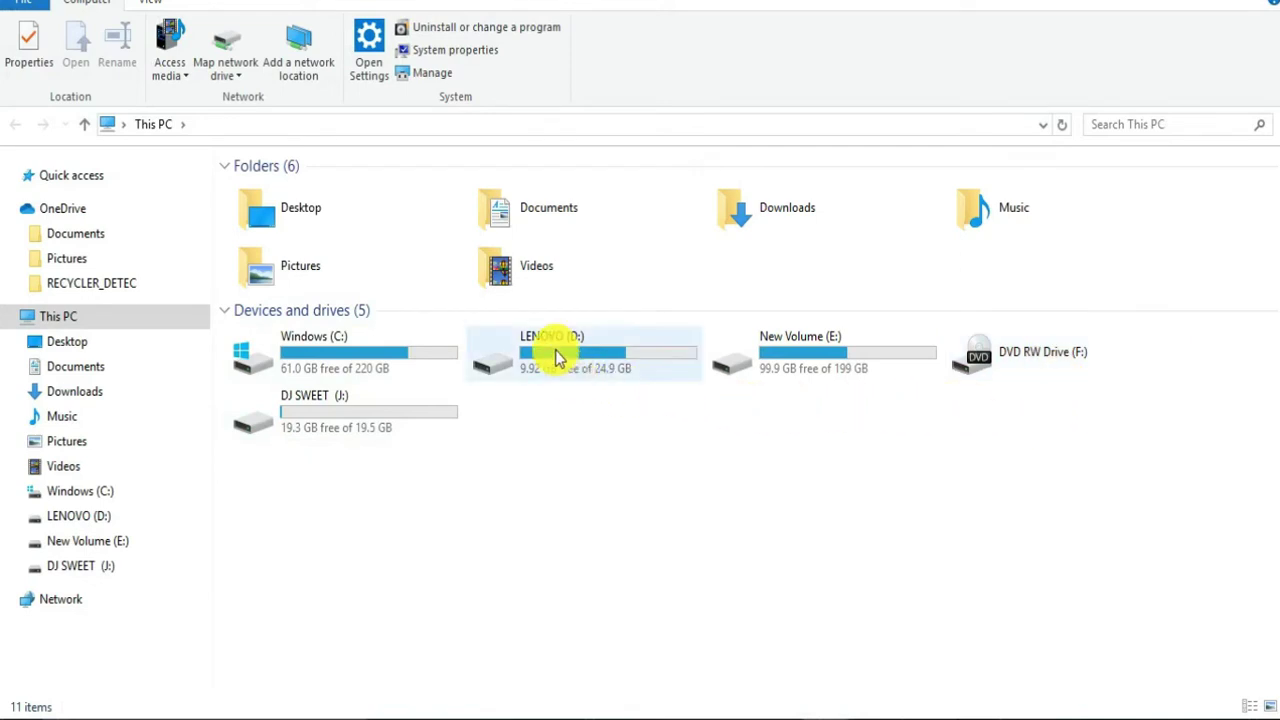
{"action": "left_click", "coordinate": [620, 347]}
{"action": "double_click", "coordinate": [620, 347]}
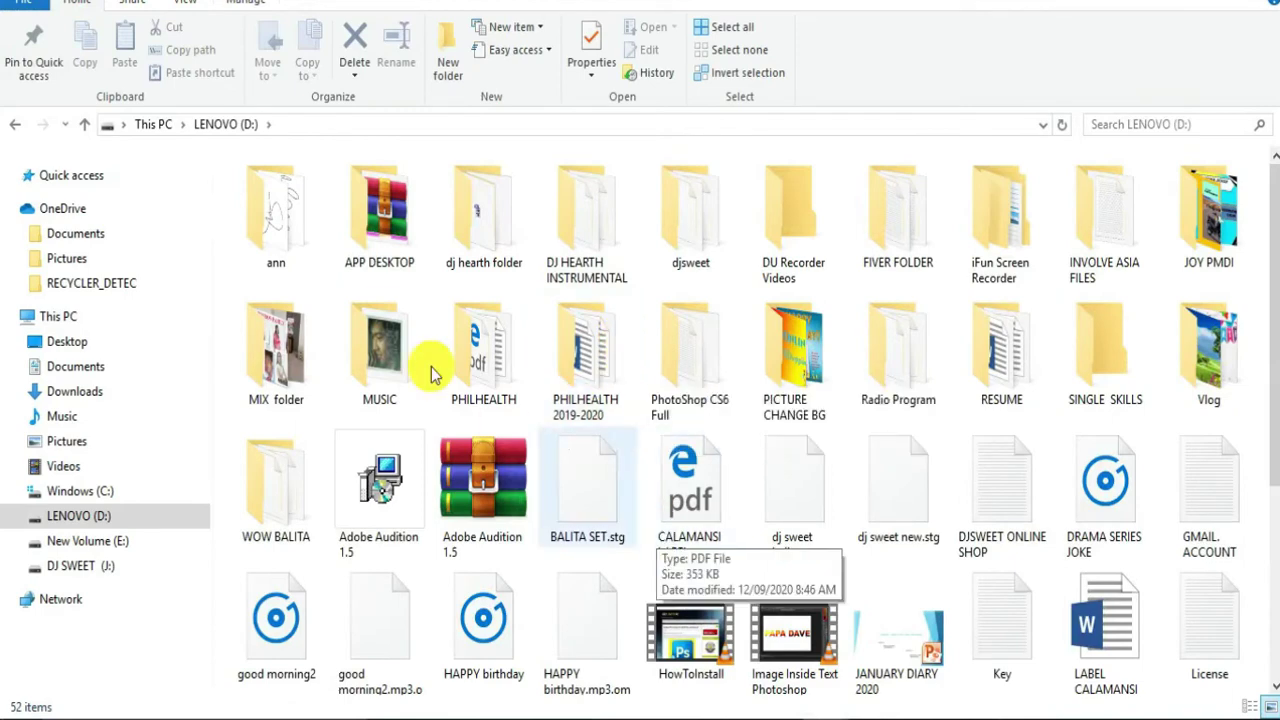
{"action": "left_click", "coordinate": [448, 62]}
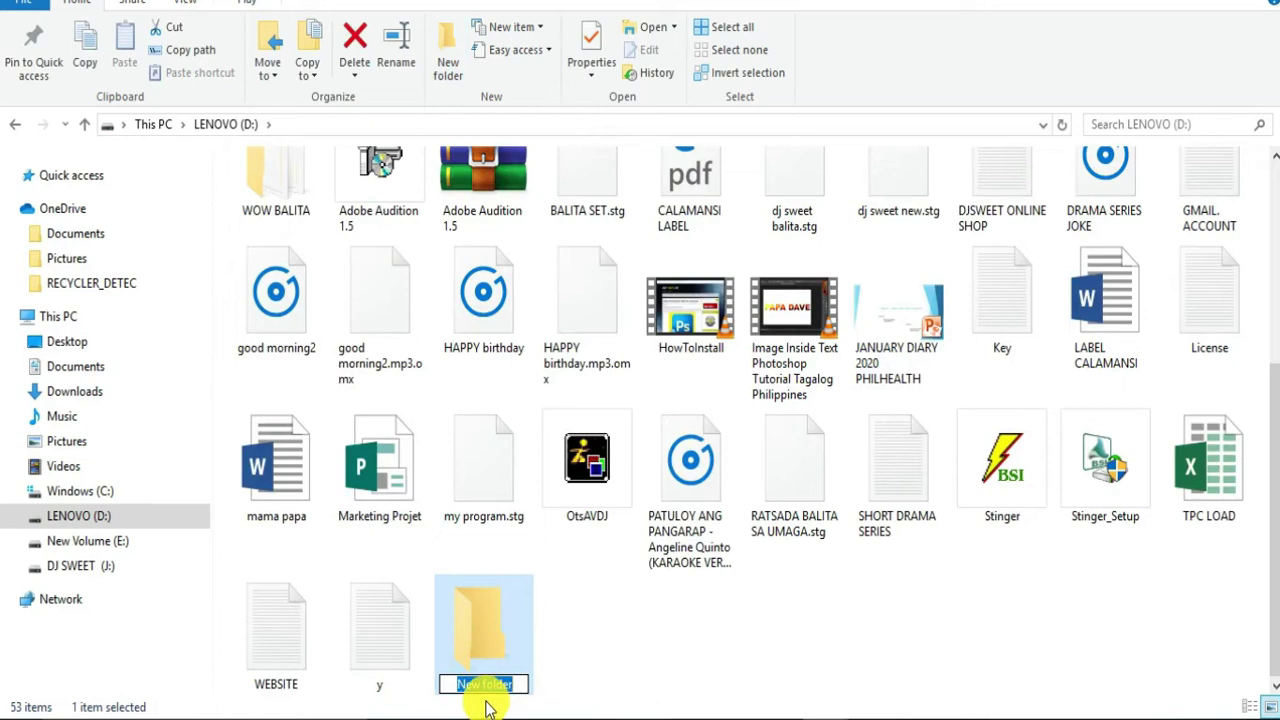
Try to name the new folder on the D: drive VLOG, cancelling the merge with the existing folder
{"action": "type", "text": "VLOG"}
{"action": "key", "text": "Return"}
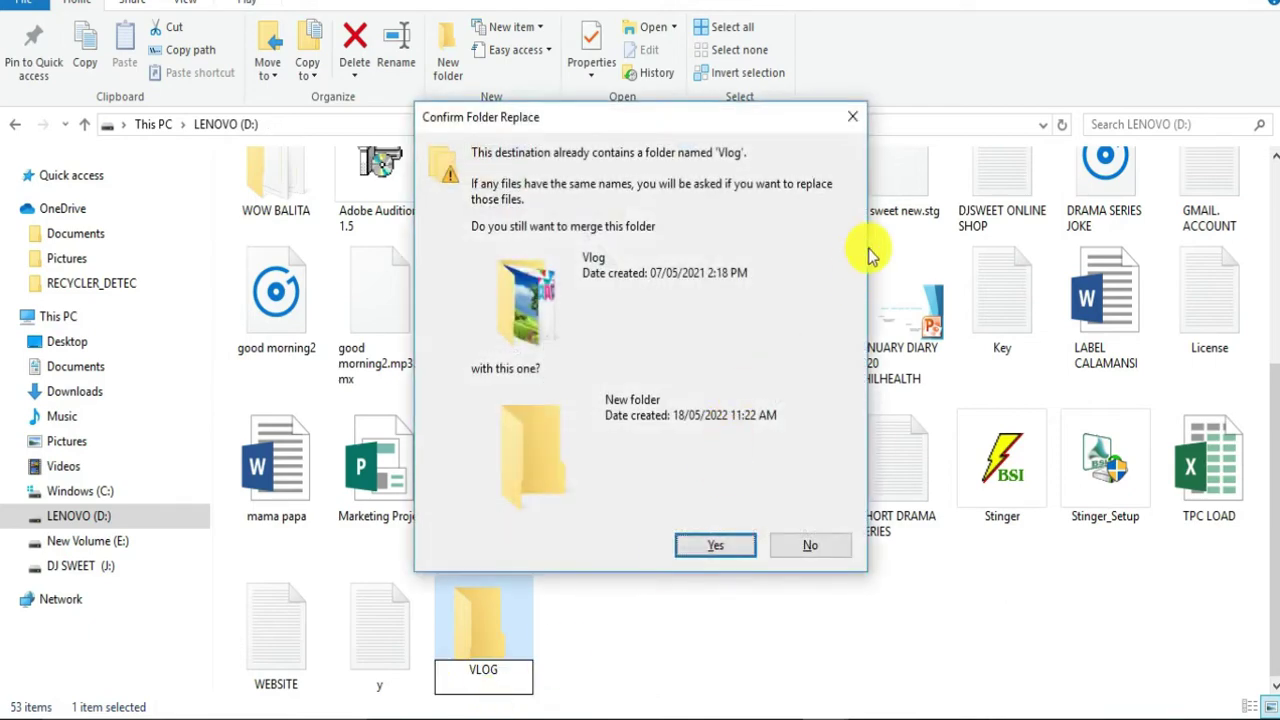
{"action": "left_click", "coordinate": [851, 116]}
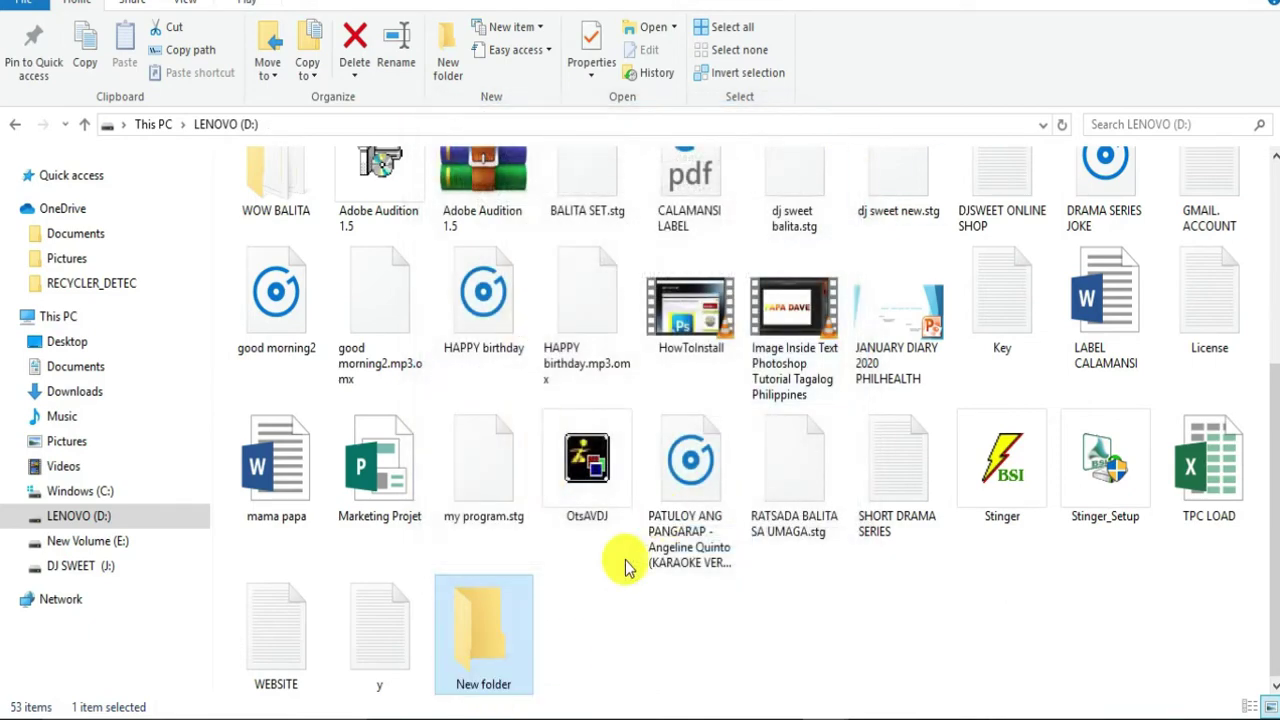
Rename the new folder on the D: drive to DJ SWEET VLOG
{"action": "left_click", "coordinate": [487, 686]}
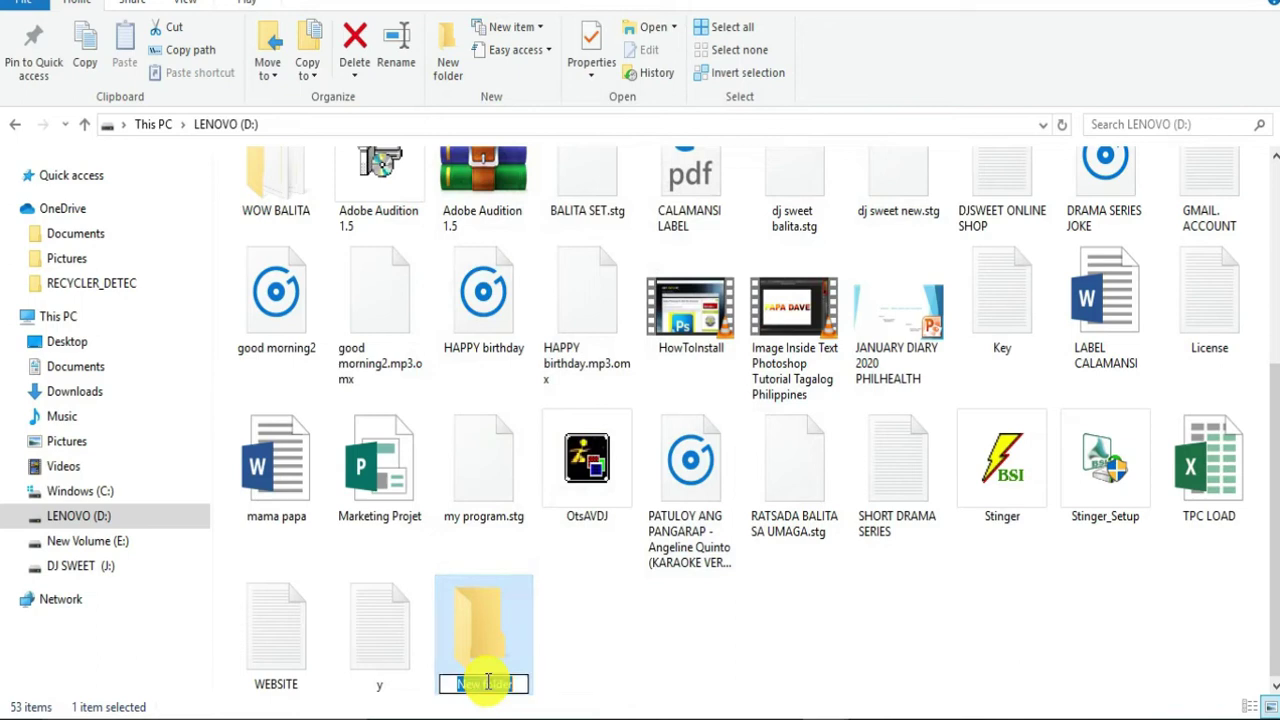
{"action": "type", "text": "DJ SWEE"}
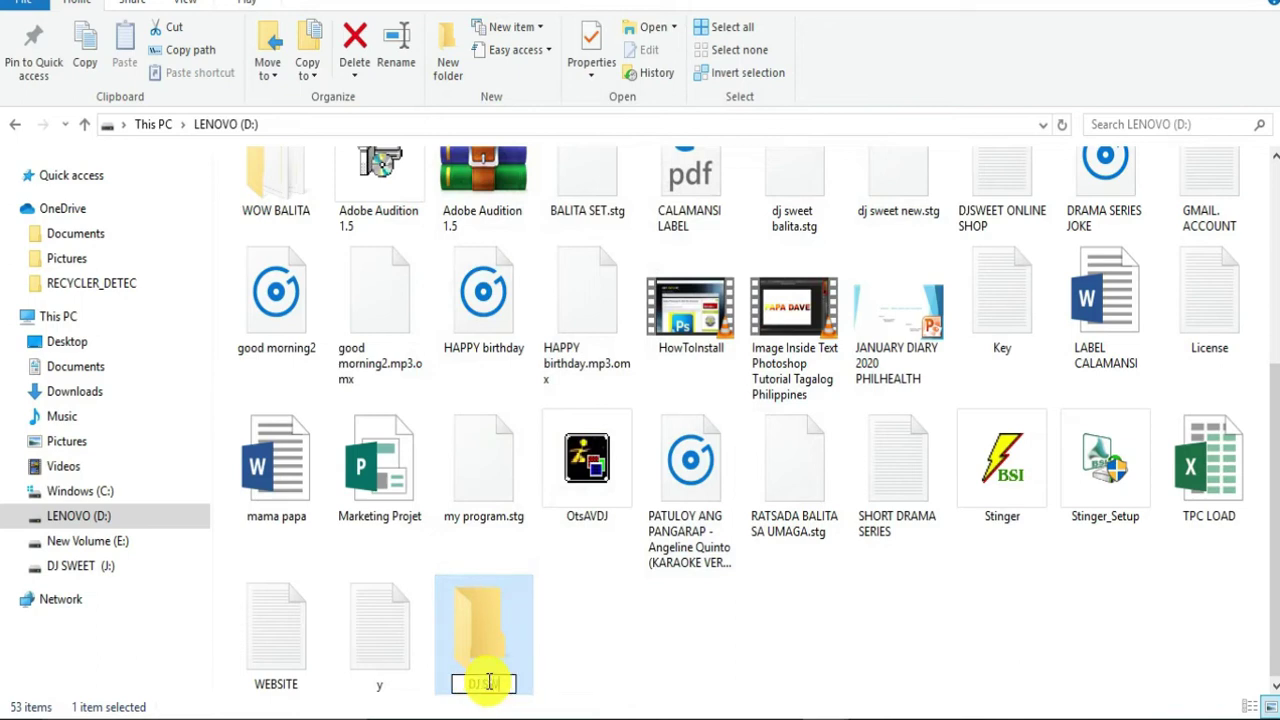
{"action": "type", "text": "T VLO"}
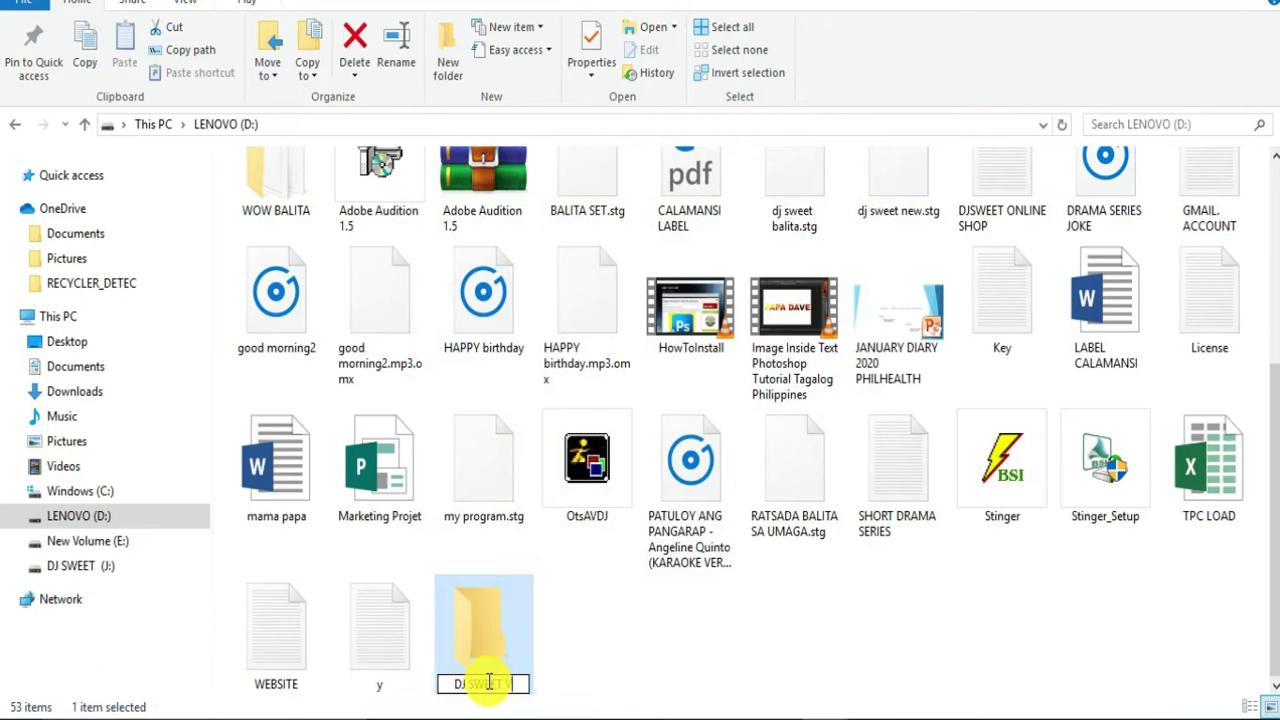
{"action": "type", "text": "G"}
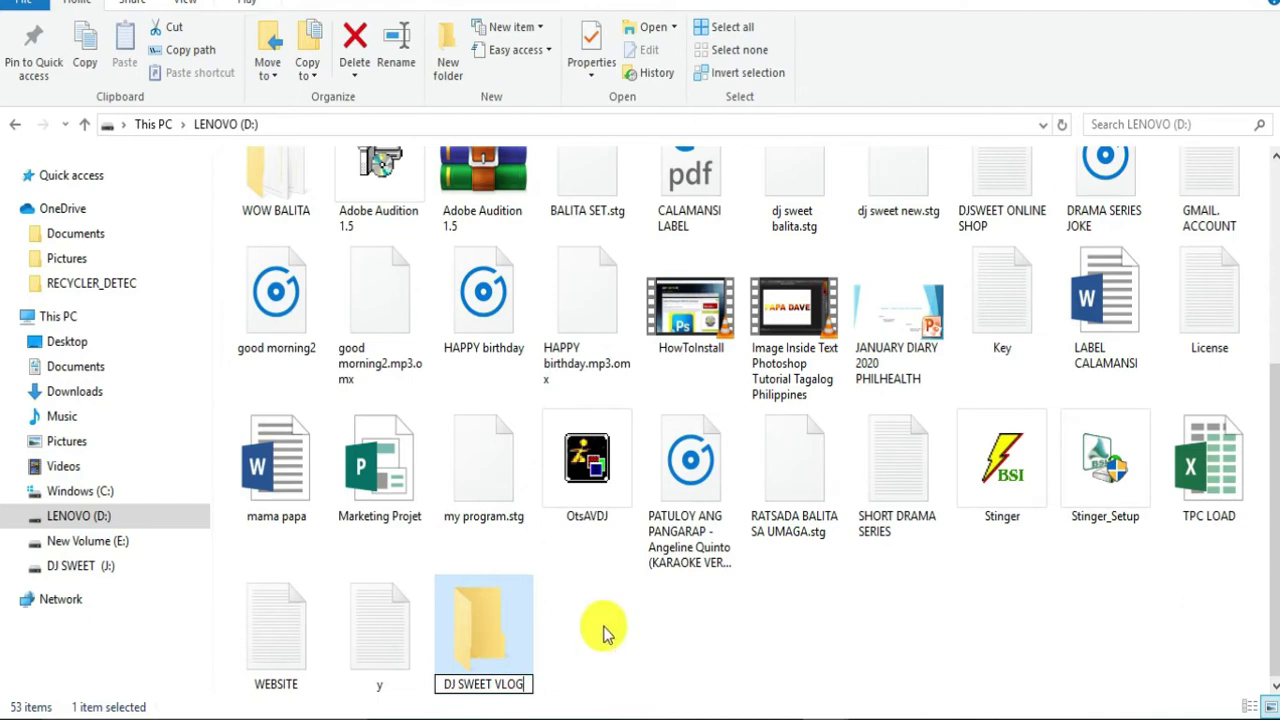
{"action": "key", "text": "Return"}
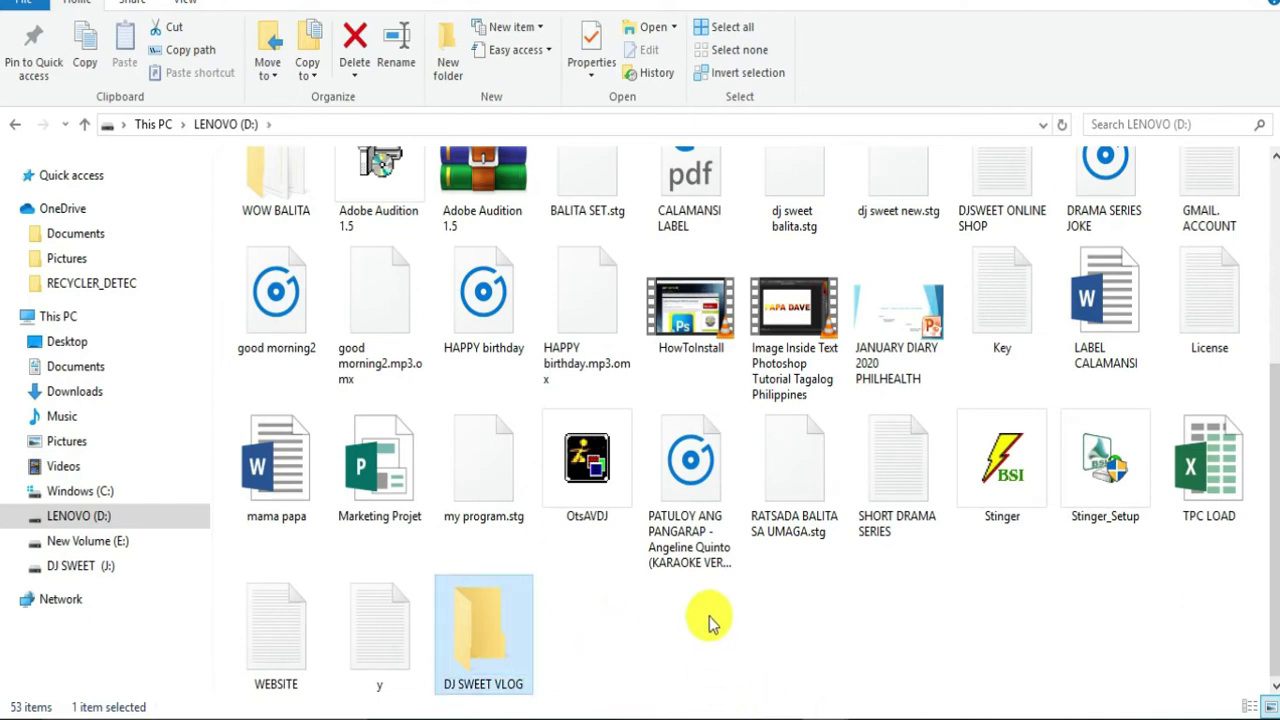
Open the DJ SWEET VLOG folder and create a subfolder named IMAGE in it
{"action": "double_click", "coordinate": [479, 668]}
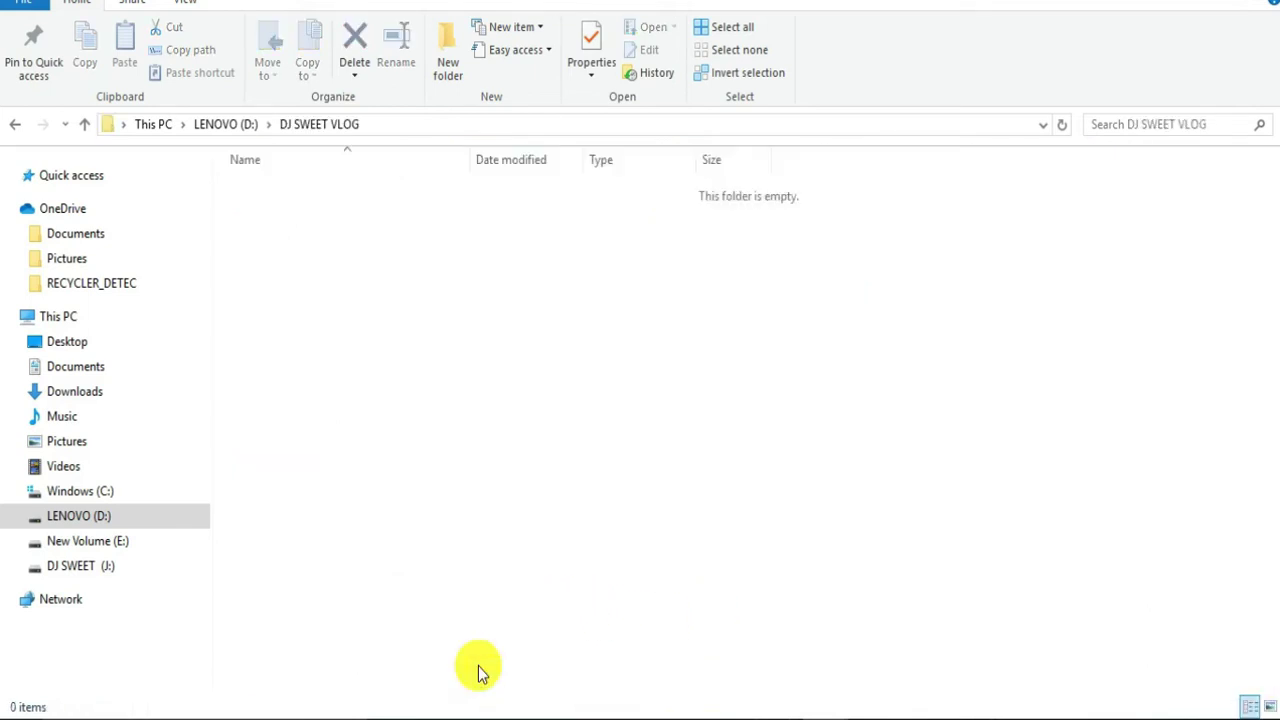
{"action": "left_click", "coordinate": [449, 56]}
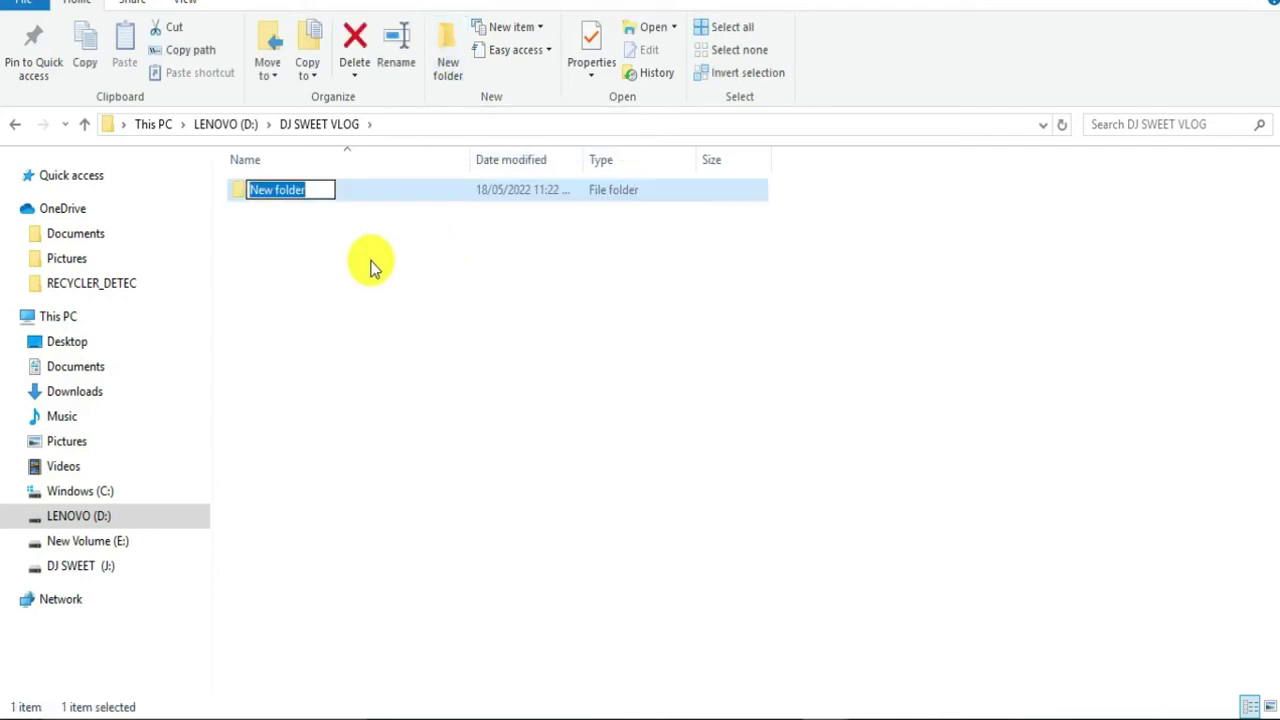
{"action": "type", "text": "IMAGE"}
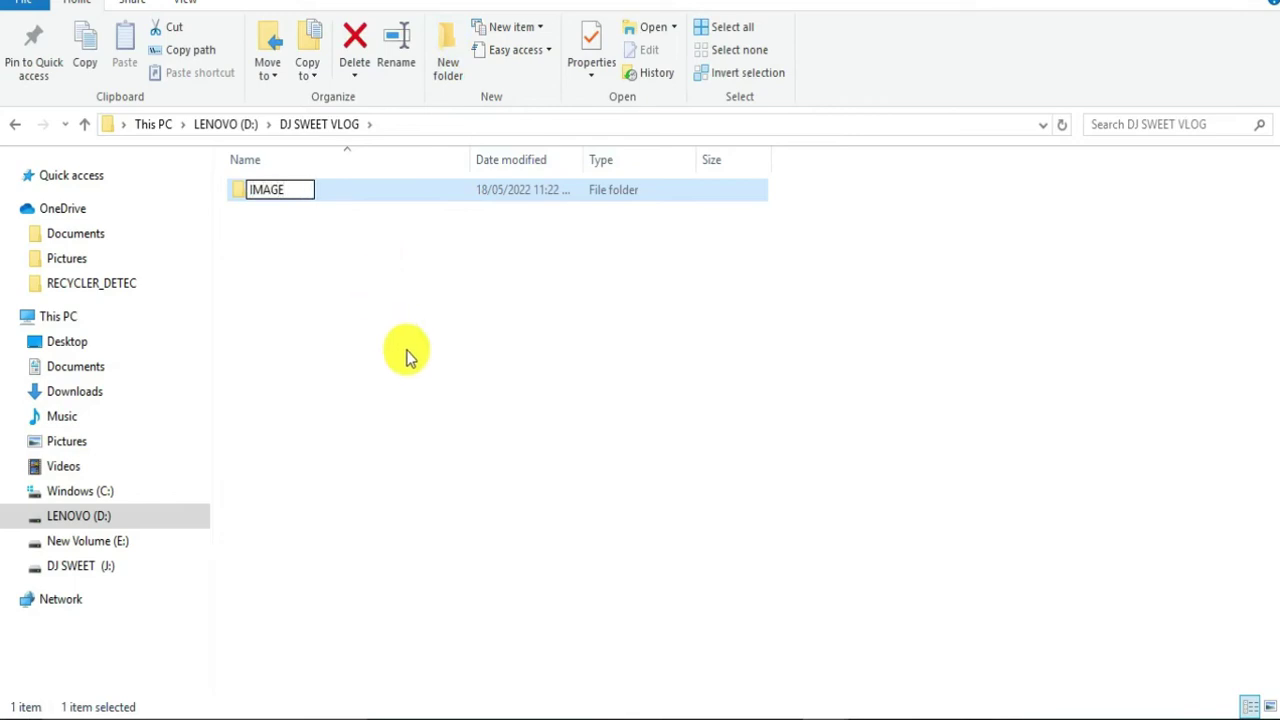
{"action": "key", "text": "Return"}
{"action": "left_click", "coordinate": [440, 228]}
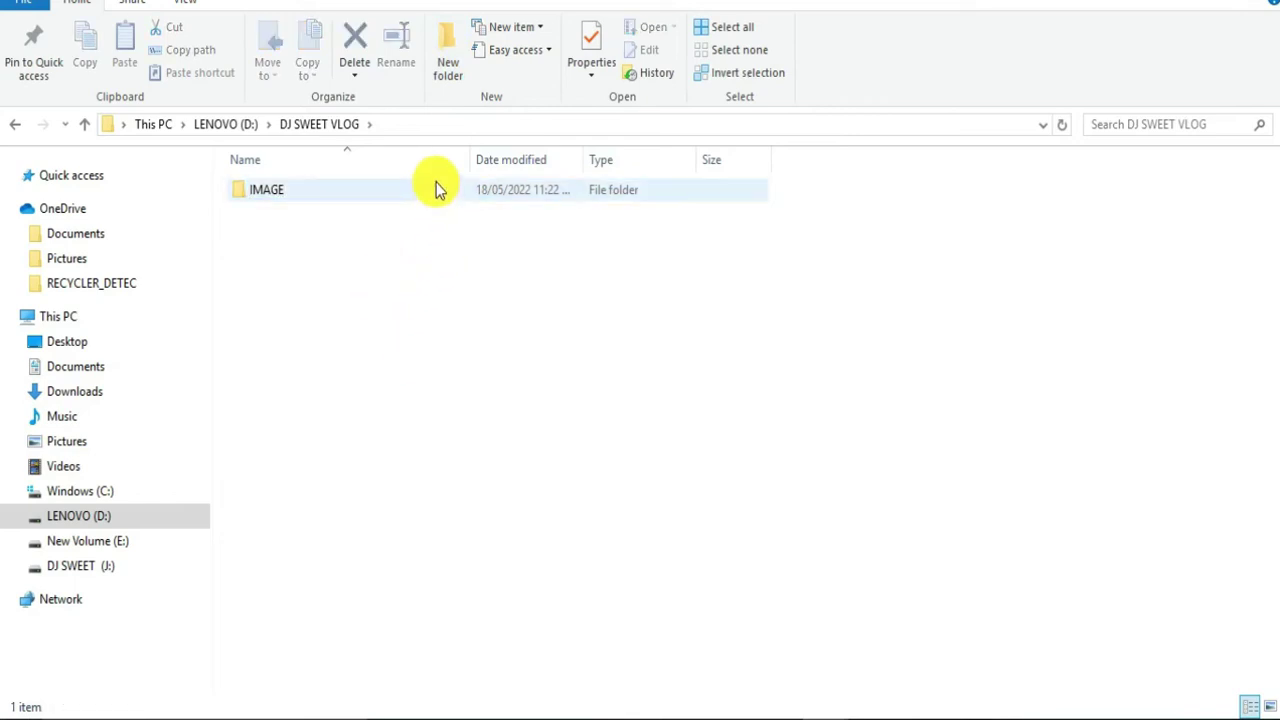
Create a subfolder named VIDEO inside the DJ SWEET VLOG folder
{"action": "left_click", "coordinate": [445, 72]}
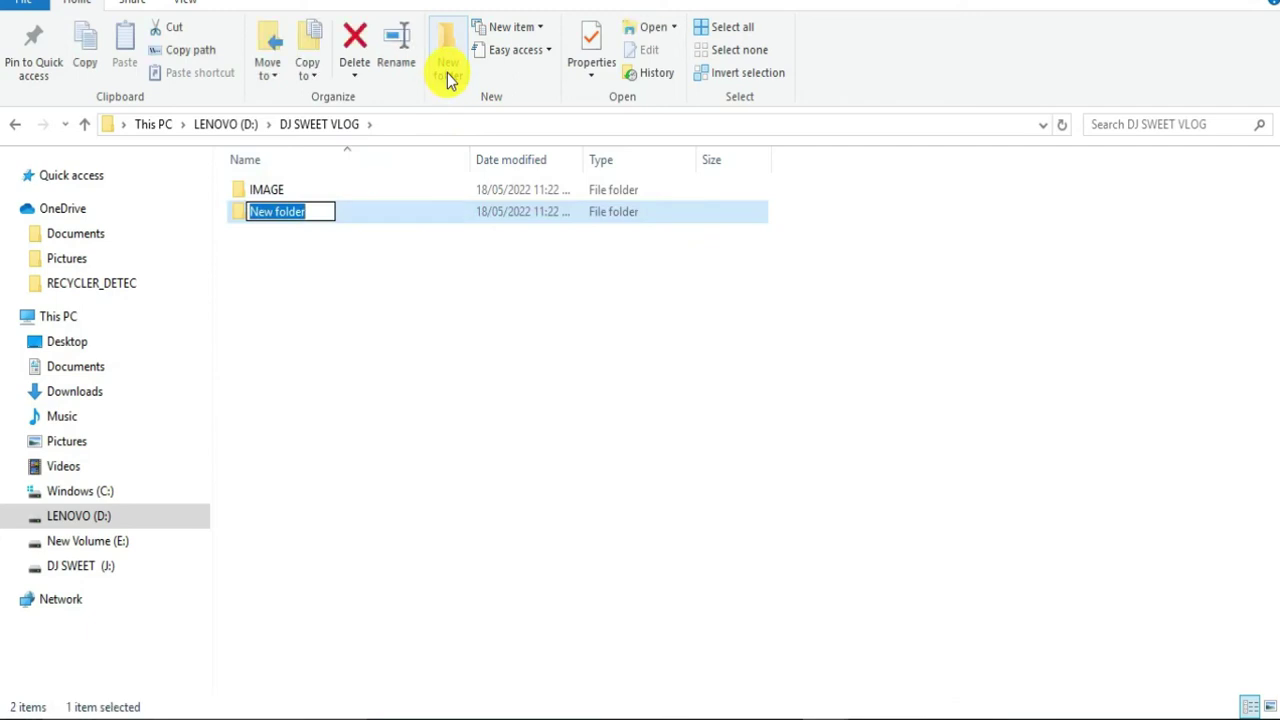
{"action": "type", "text": "VIDO"}
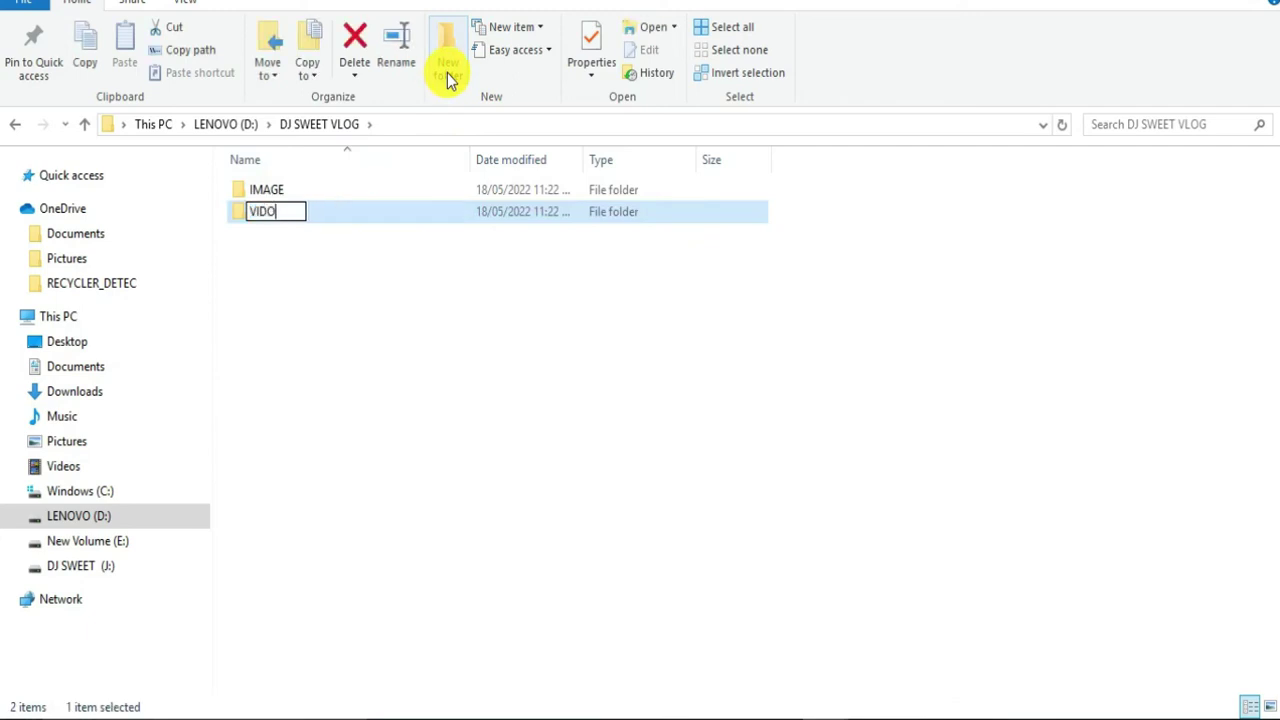
{"action": "key", "text": "BackSpace"}
{"action": "type", "text": "IE"}
{"action": "key", "text": "BackSpace"}
{"action": "key", "text": "BackSpace"}
{"action": "type", "text": "EO"}
{"action": "key", "text": "Return"}
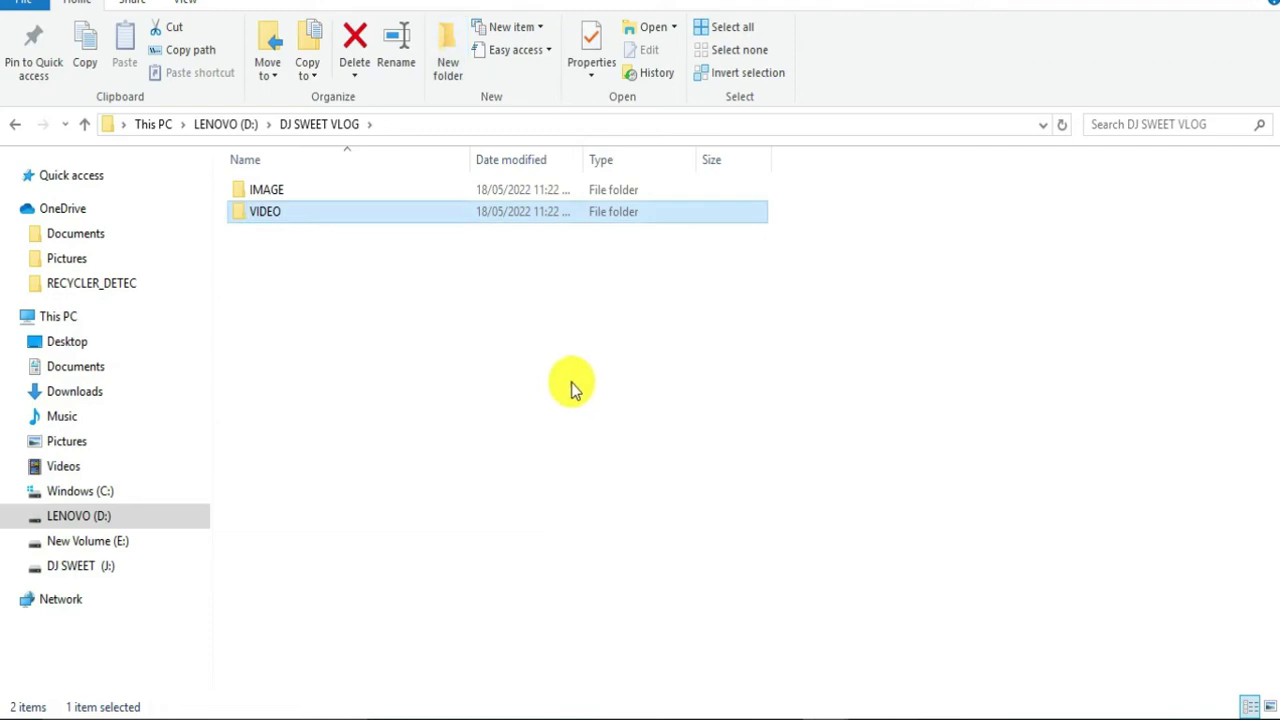
Add a subfolder named MUSIC to the DJ SWEET VLOG folder, and select the IMAGE folder
{"action": "left_click", "coordinate": [449, 72]}
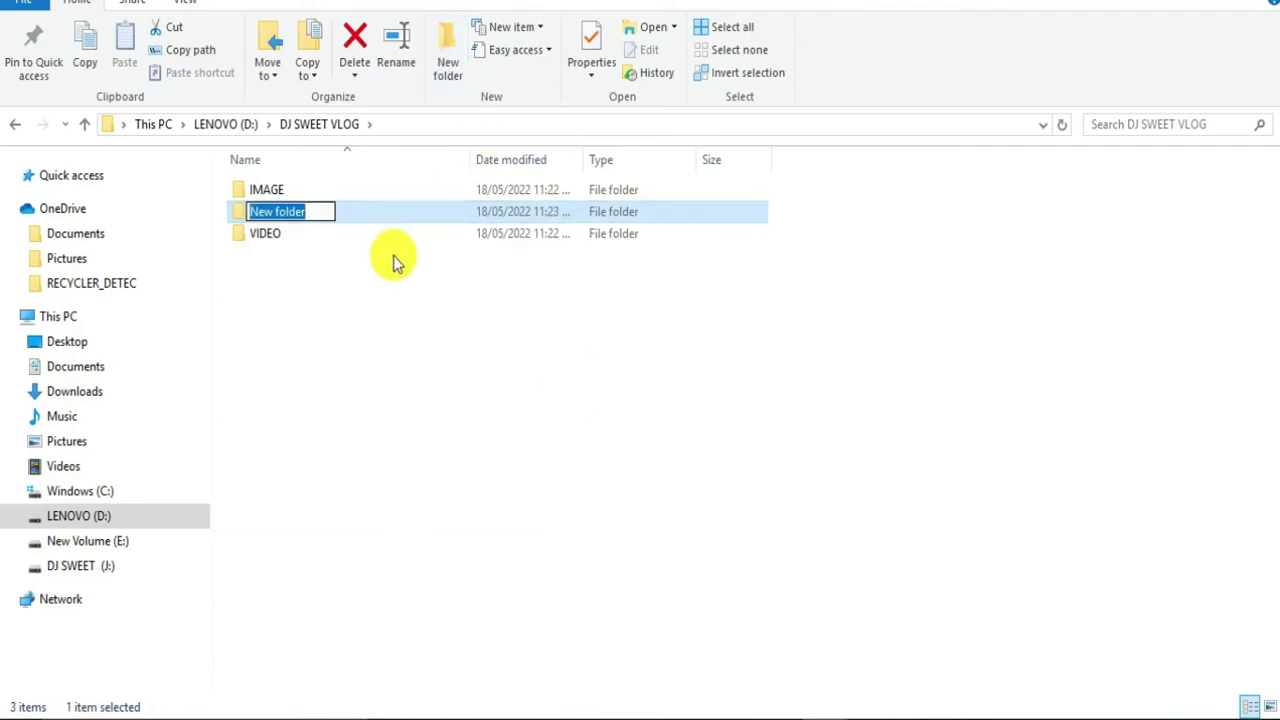
{"action": "type", "text": "MUSIC"}
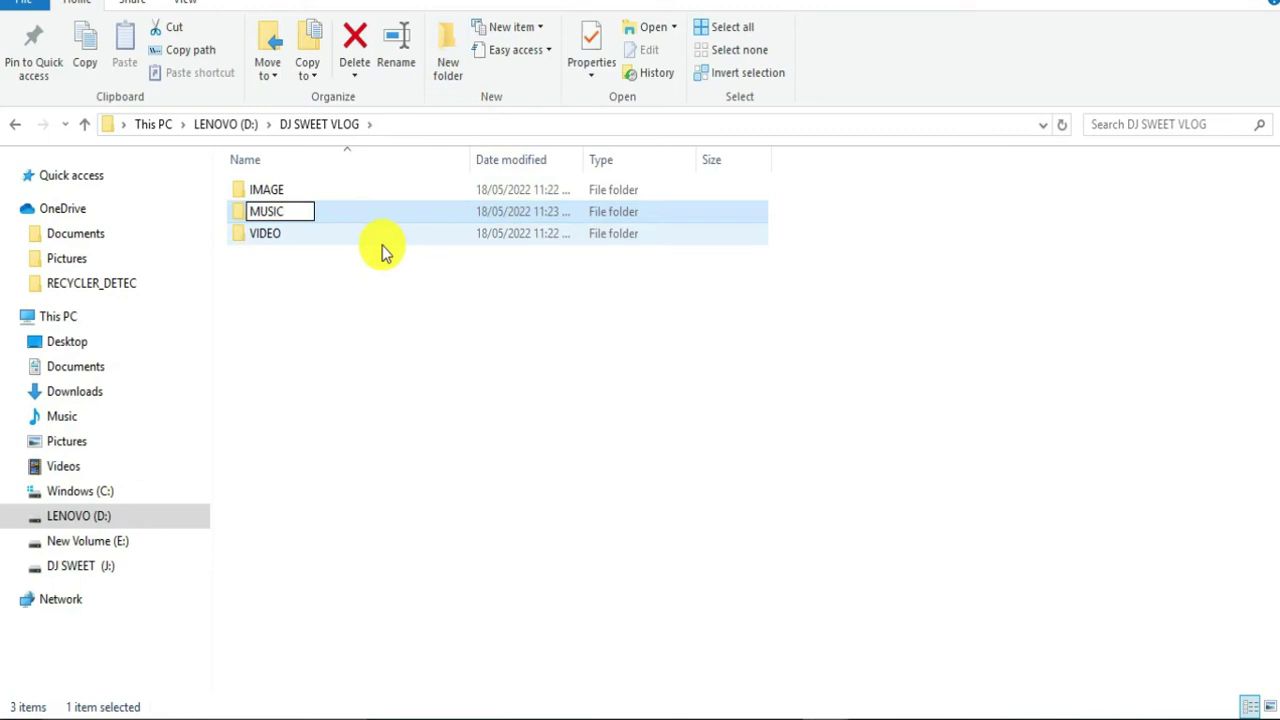
{"action": "key", "text": "Return"}
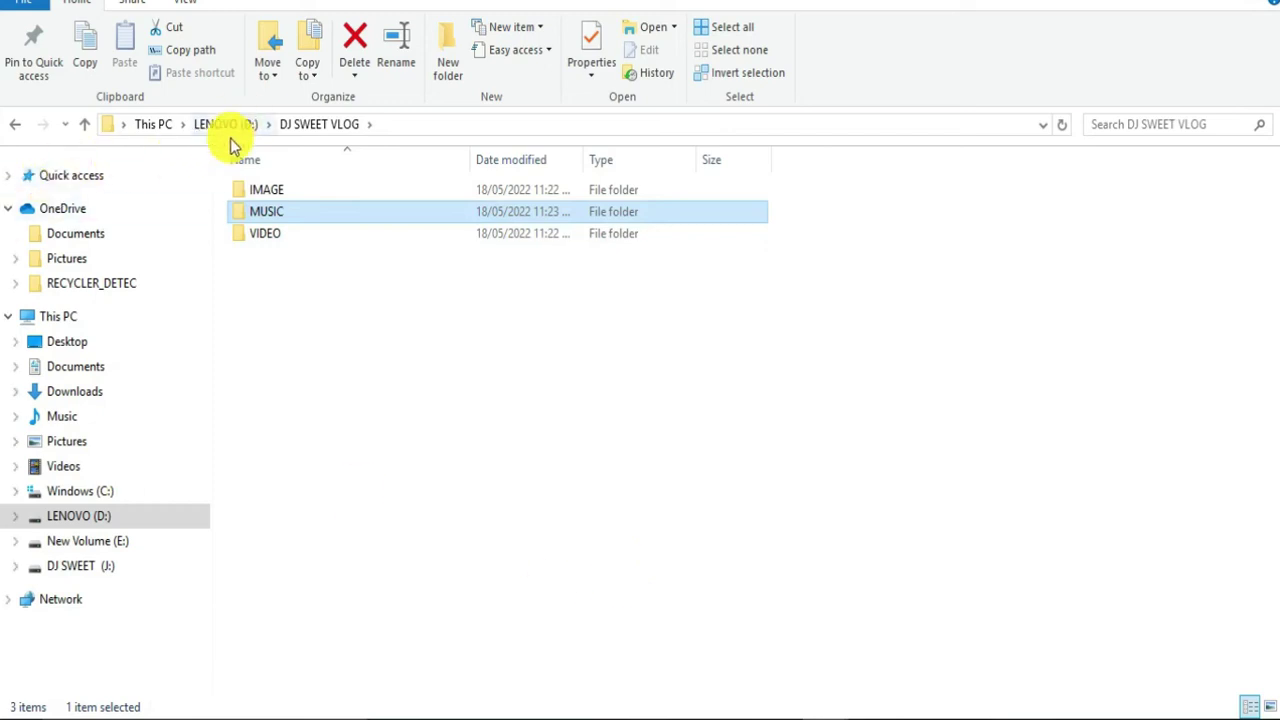
{"action": "left_click", "coordinate": [266, 193]}
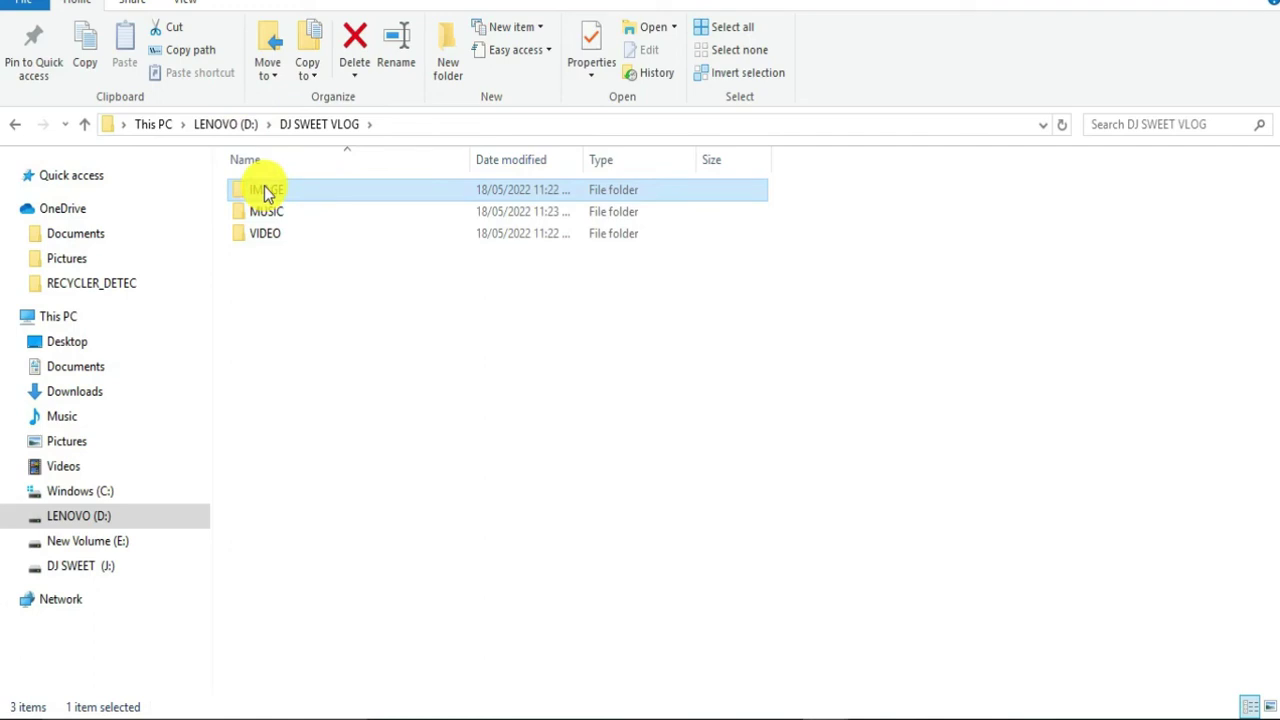